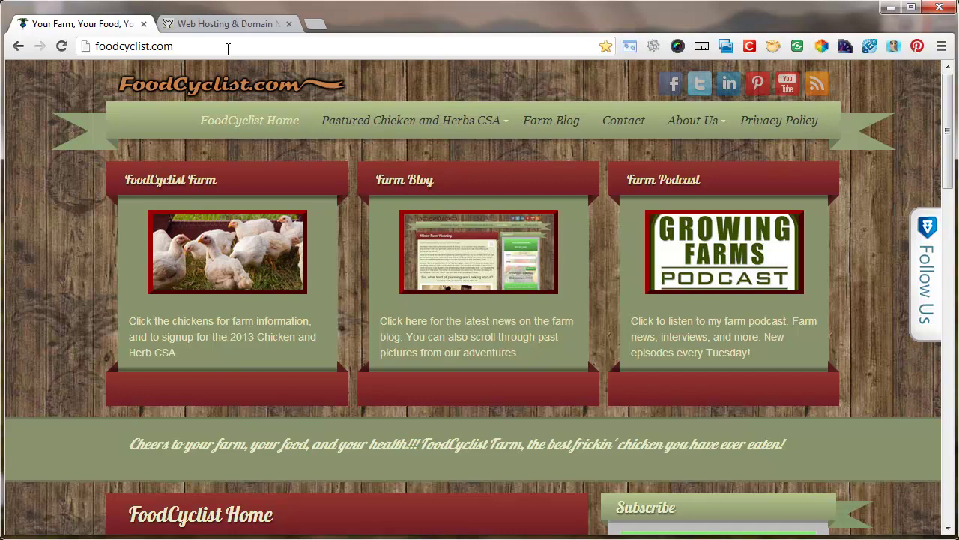
Switch to the fatcow.com tab and browse its home page offering hosting at $3.15/mo
{"action": "left_click", "coordinate": [229, 23]}
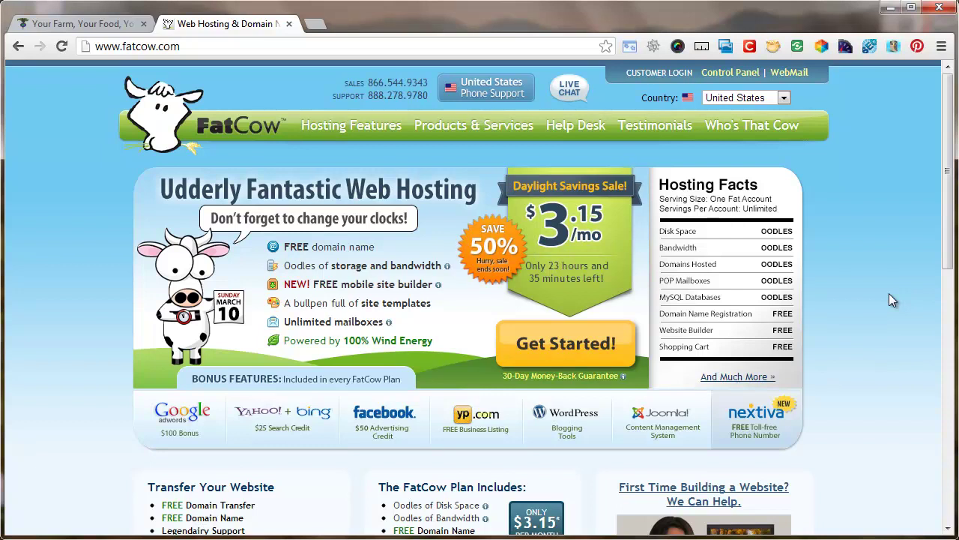
{"action": "scroll", "coordinate": [891, 295], "scroll_direction": "down", "scroll_amount": 6}
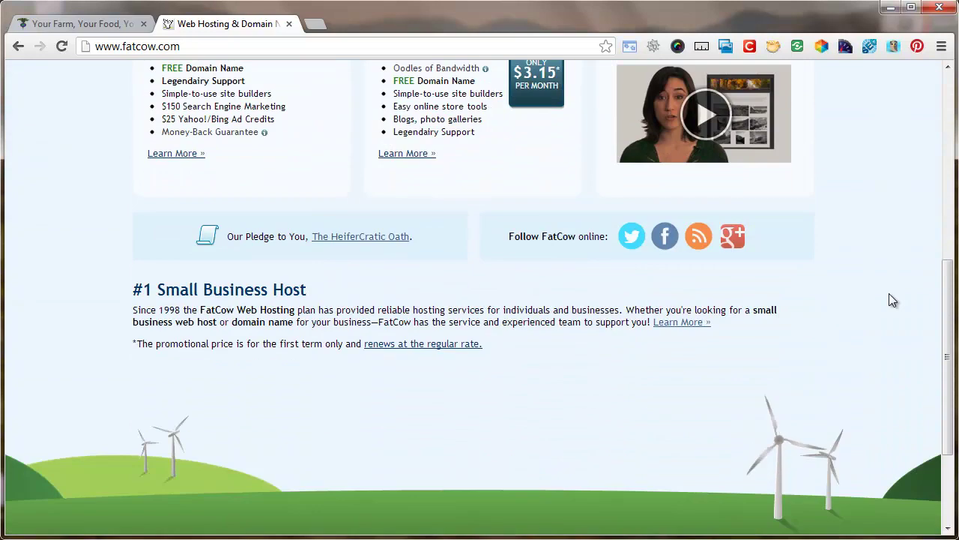
{"action": "scroll", "coordinate": [891, 300], "scroll_direction": "up", "scroll_amount": 5}
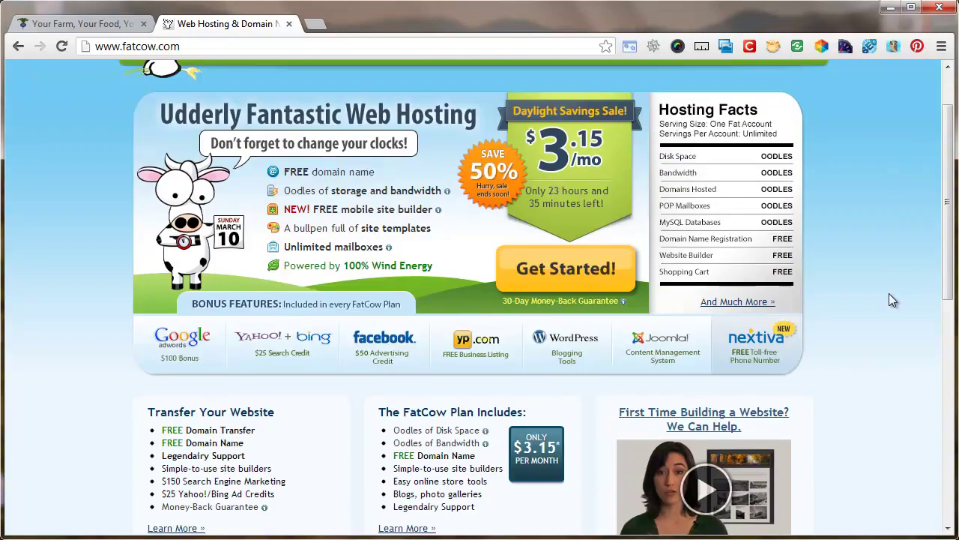
{"action": "scroll", "coordinate": [889, 293], "scroll_direction": "up", "scroll_amount": 1}
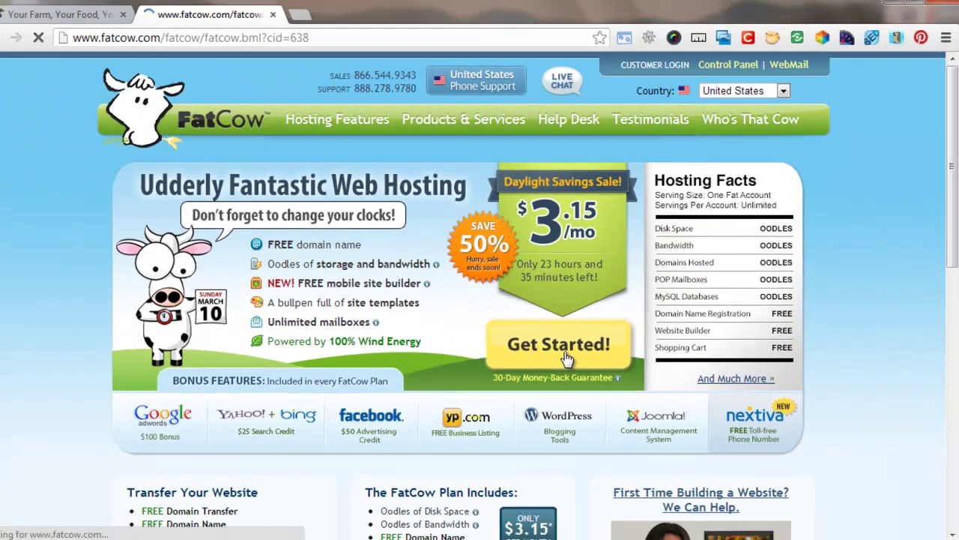
Start the signup and choose Sign Up Now for the Original FatCow Plan at $3.15/mo
{"action": "left_click", "coordinate": [377, 390]}
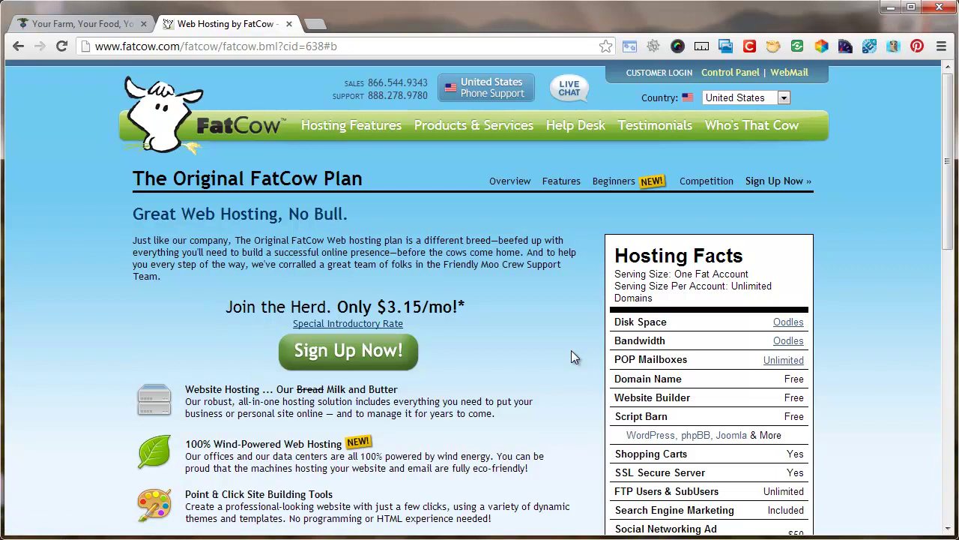
{"action": "left_click", "coordinate": [571, 351]}
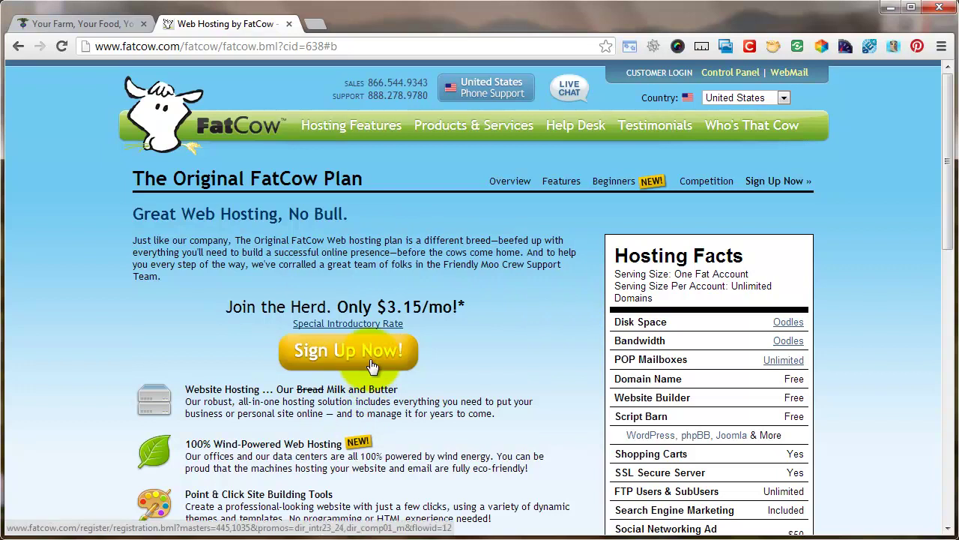
{"action": "left_click", "coordinate": [349, 350]}
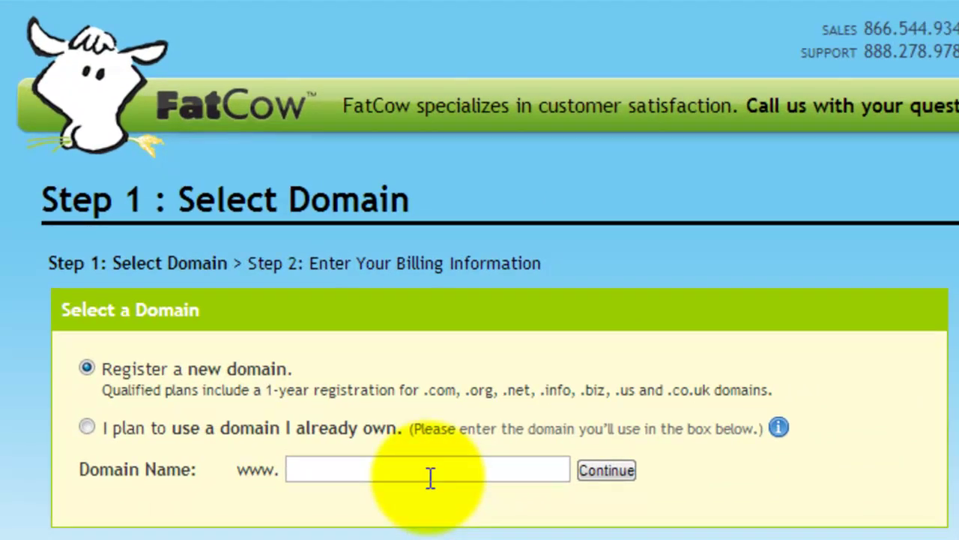
Enter 'foodcyclistfarmrules' as the new domain name, correcting a typo, and continue
{"action": "left_click", "coordinate": [429, 478]}
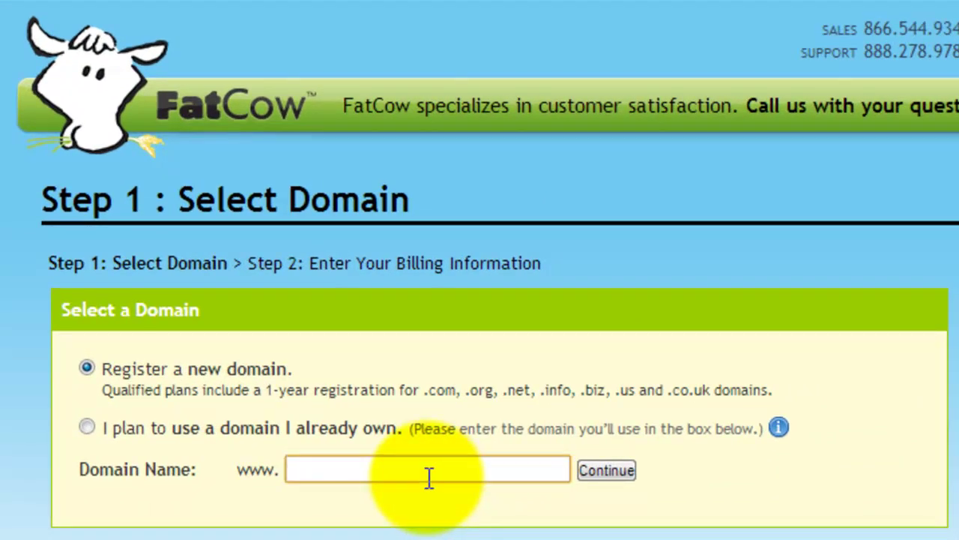
{"action": "type", "text": "foodyclist"}
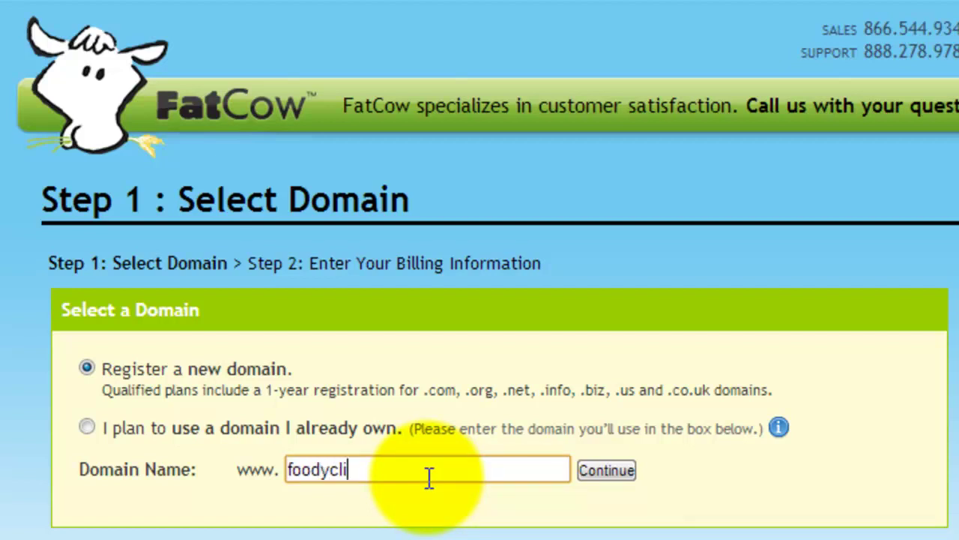
{"action": "key", "text": "BackSpace"}
{"action": "key", "text": "BackSpace"}
{"action": "key", "text": "BackSpace"}
{"action": "key", "text": "BackSpace"}
{"action": "key", "text": "BackSpace"}
{"action": "key", "text": "BackSpace"}
{"action": "type", "text": "cyclistfarm"}
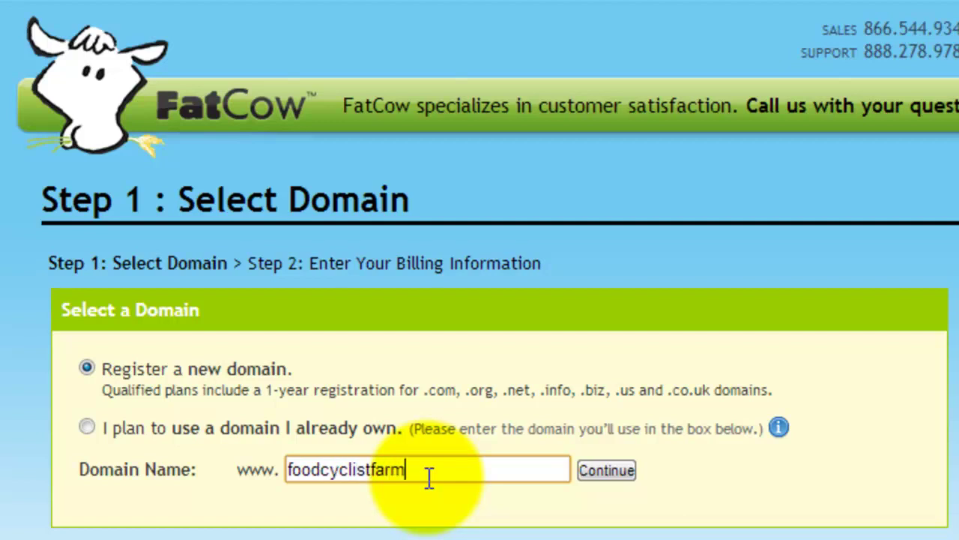
{"action": "type", "text": "rules"}
{"action": "left_click", "coordinate": [604, 477]}
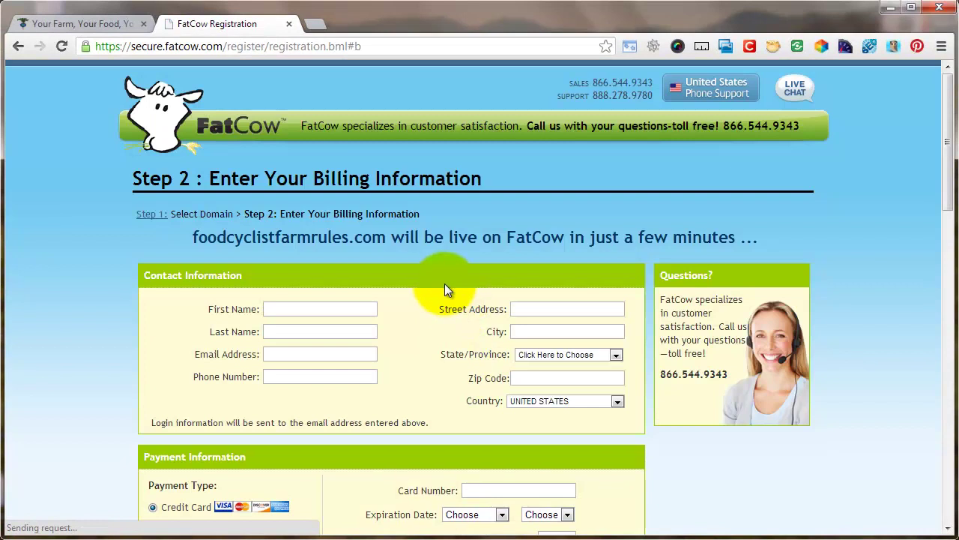
{"action": "scroll", "coordinate": [443, 282], "scroll_direction": "down", "scroll_amount": 3}
{"action": "scroll", "coordinate": [394, 268], "scroll_direction": "up", "scroll_amount": 3}
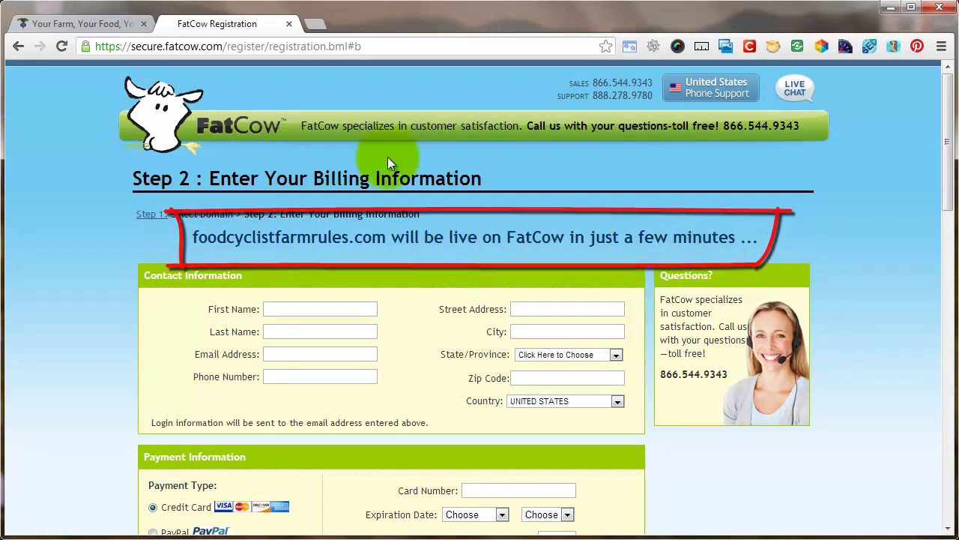
{"action": "scroll", "coordinate": [624, 321], "scroll_direction": "down", "scroll_amount": 8}
{"action": "scroll", "coordinate": [628, 332], "scroll_direction": "down", "scroll_amount": 3}
{"action": "scroll", "coordinate": [628, 333], "scroll_direction": "up", "scroll_amount": 2}
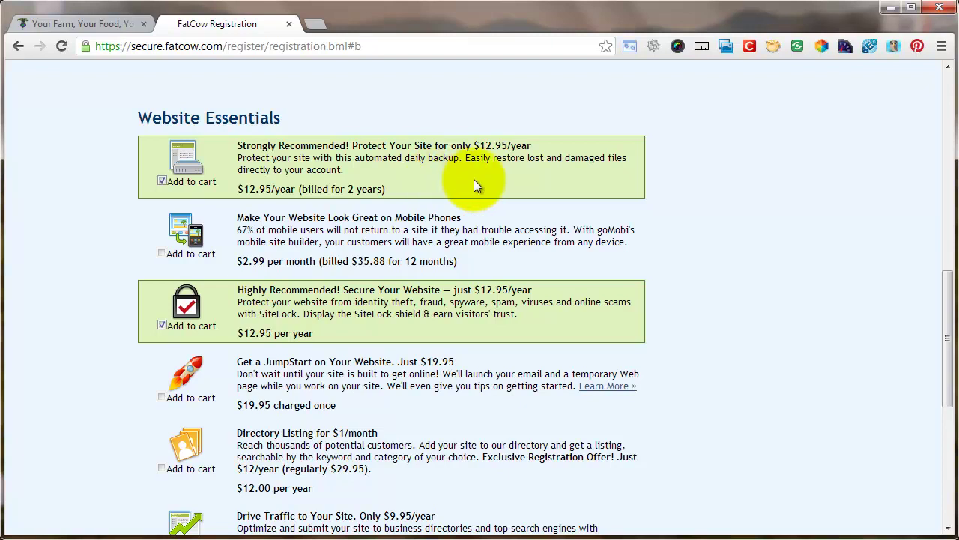
{"action": "scroll", "coordinate": [593, 225], "scroll_direction": "down", "scroll_amount": 1}
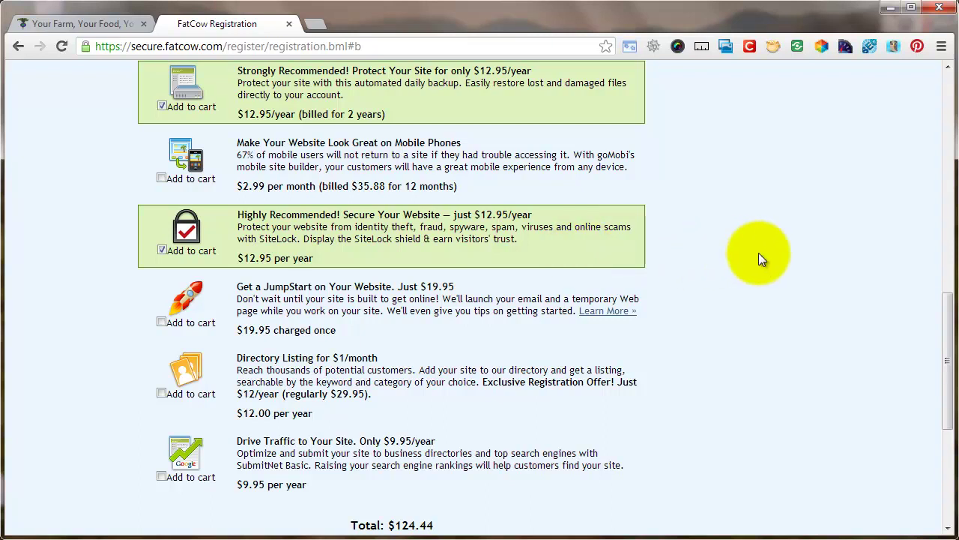
{"action": "scroll", "coordinate": [759, 259], "scroll_direction": "down", "scroll_amount": 1}
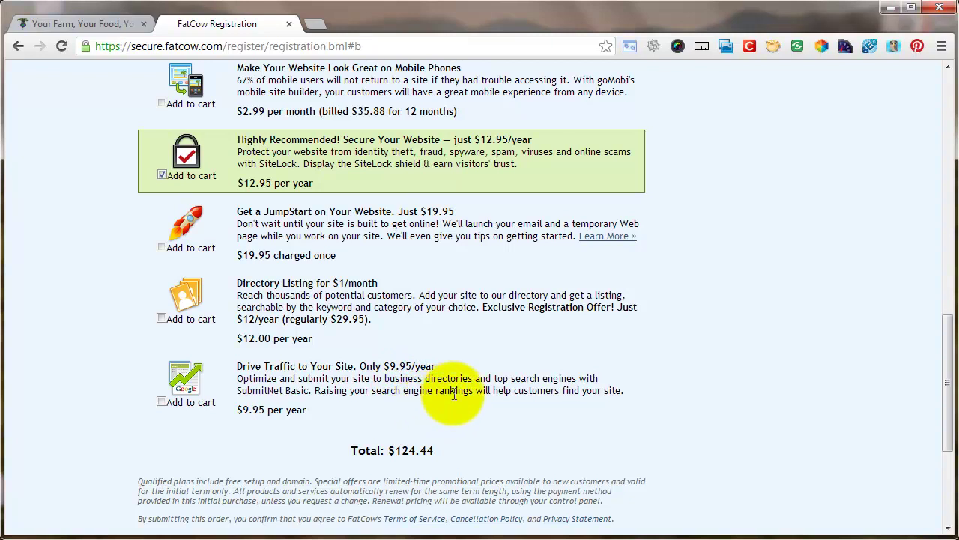
{"action": "scroll", "coordinate": [453, 395], "scroll_direction": "up", "scroll_amount": 7}
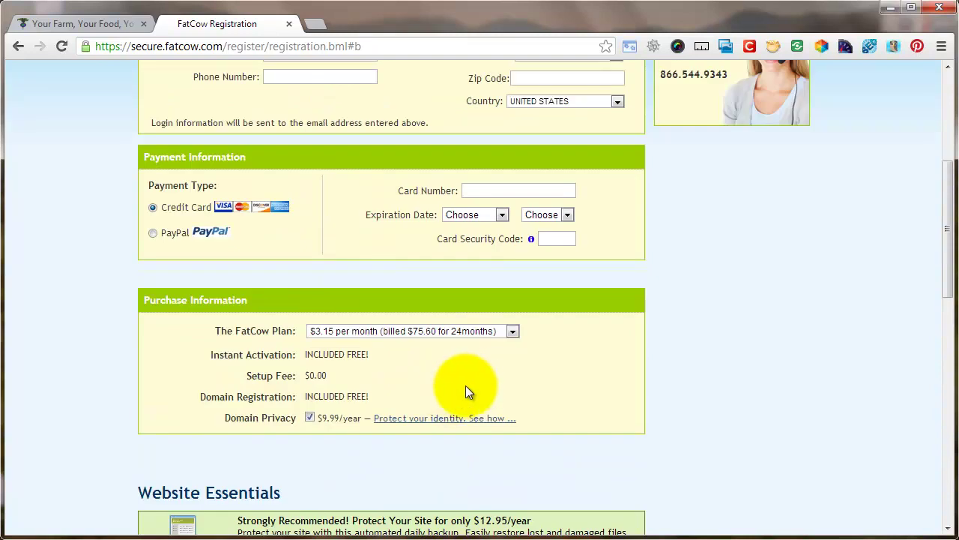
{"action": "scroll", "coordinate": [548, 361], "scroll_direction": "up", "scroll_amount": 1}
{"action": "scroll", "coordinate": [549, 363], "scroll_direction": "down", "scroll_amount": 1}
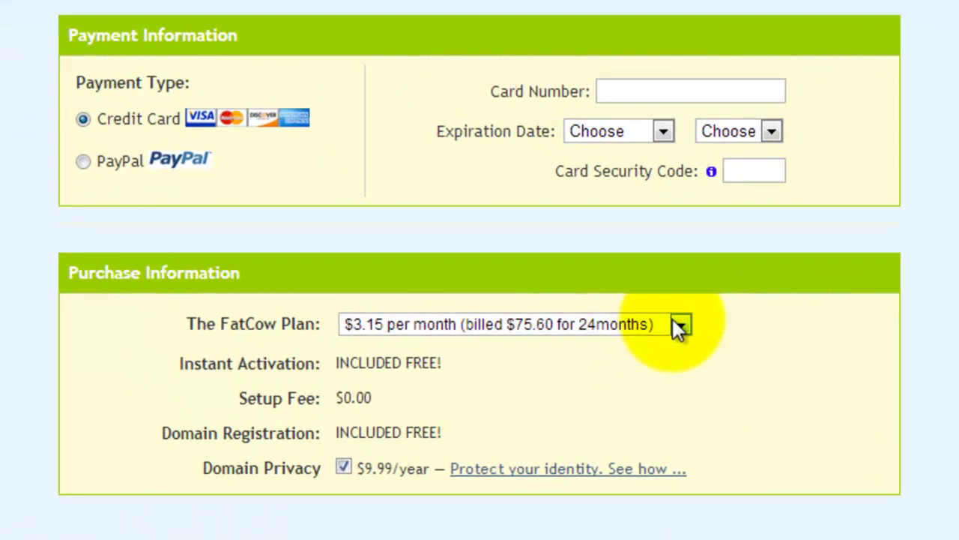
{"action": "left_click", "coordinate": [674, 320]}
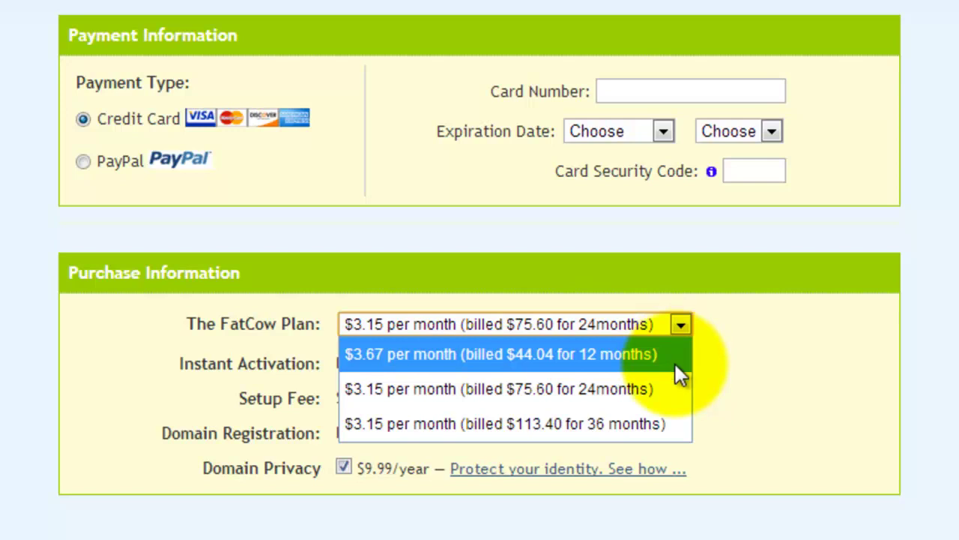
{"action": "left_click", "coordinate": [857, 376]}
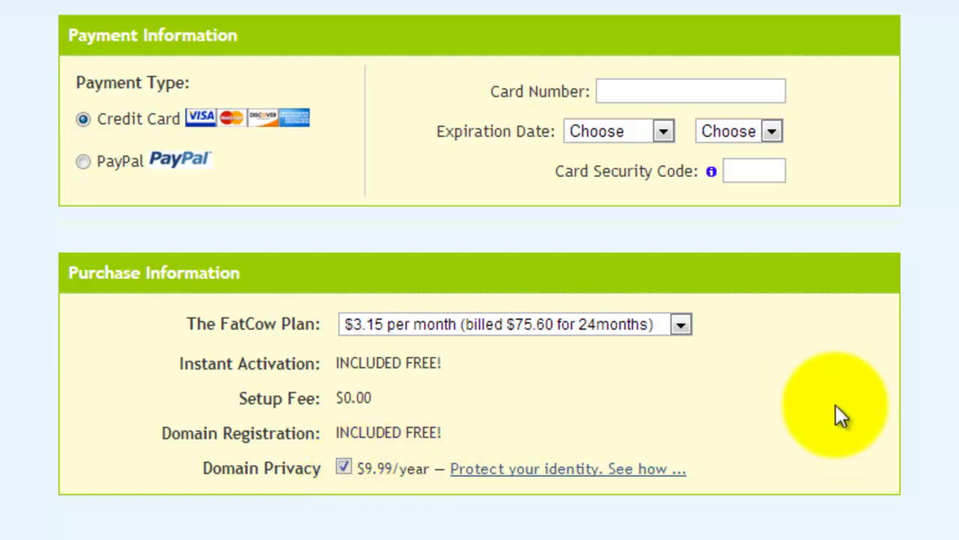
{"action": "scroll", "coordinate": [836, 405], "scroll_direction": "up", "scroll_amount": 6}
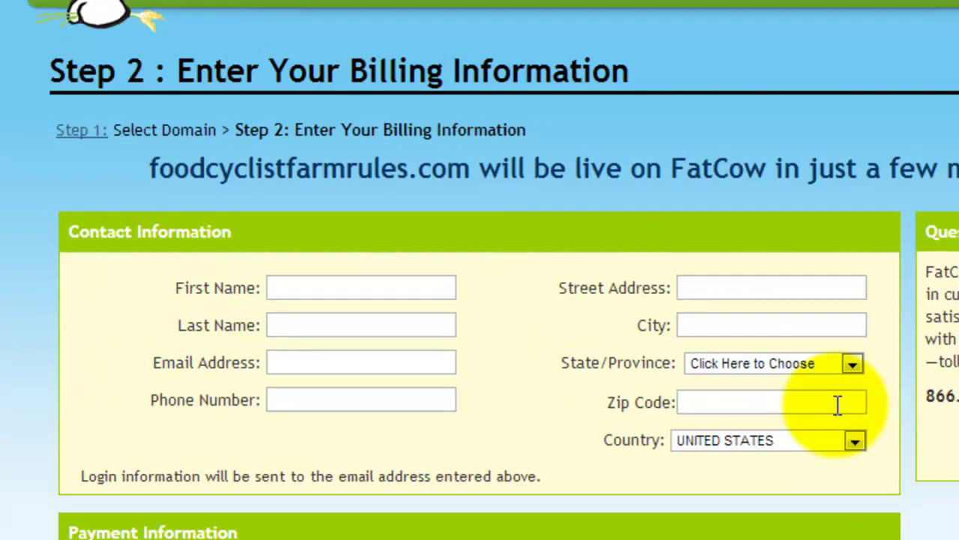
{"action": "scroll", "coordinate": [838, 405], "scroll_direction": "down", "scroll_amount": 15}
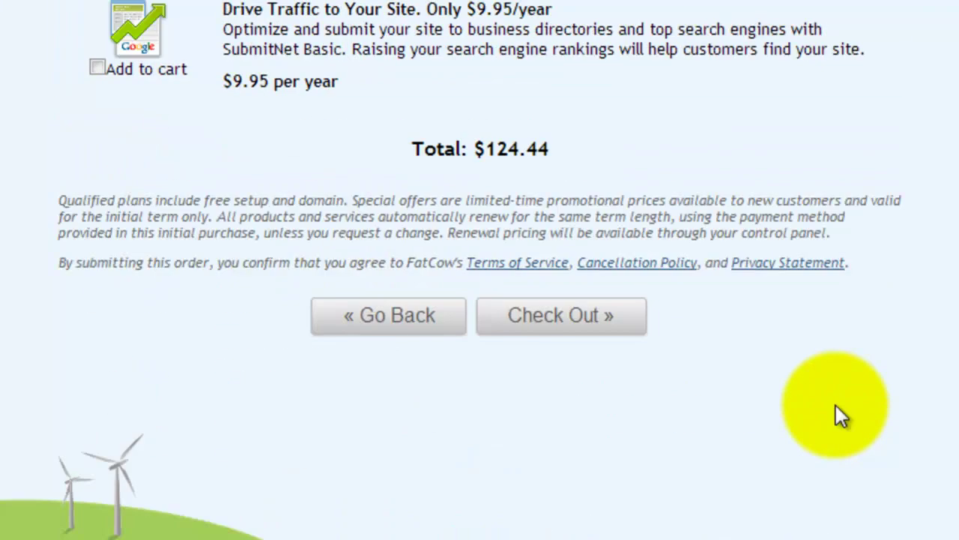